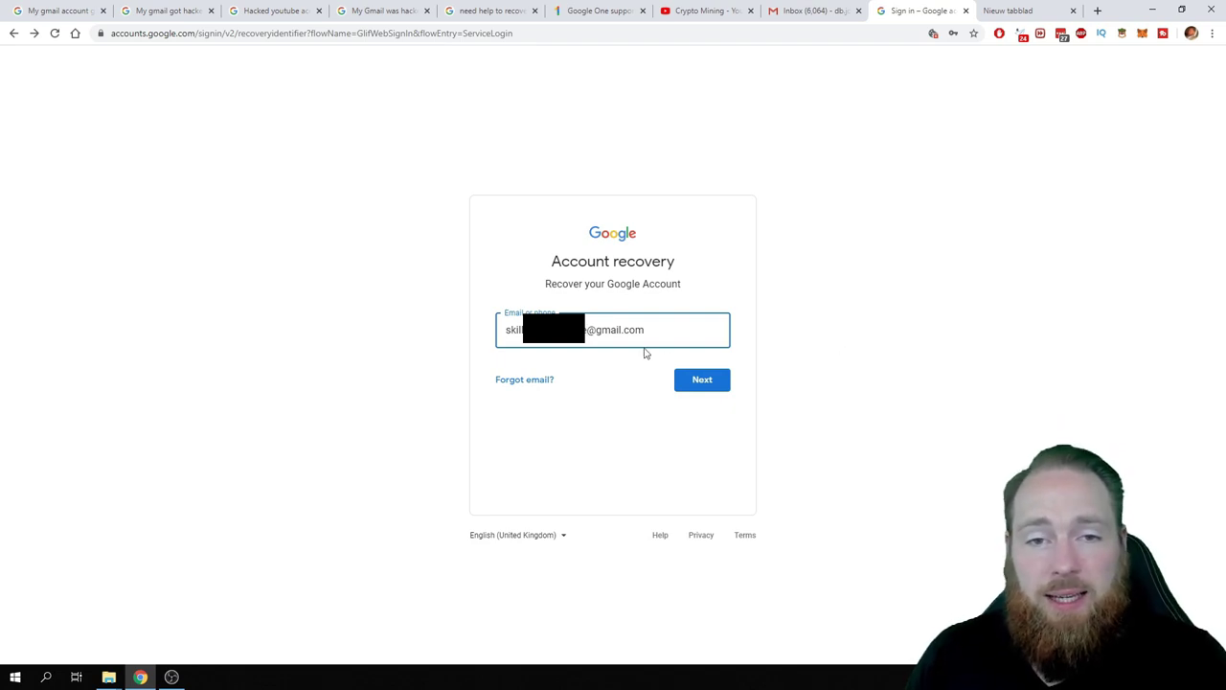
Step: Submit the entered Gmail address on the recovery page to reach the password prompt
left_click(700, 383)
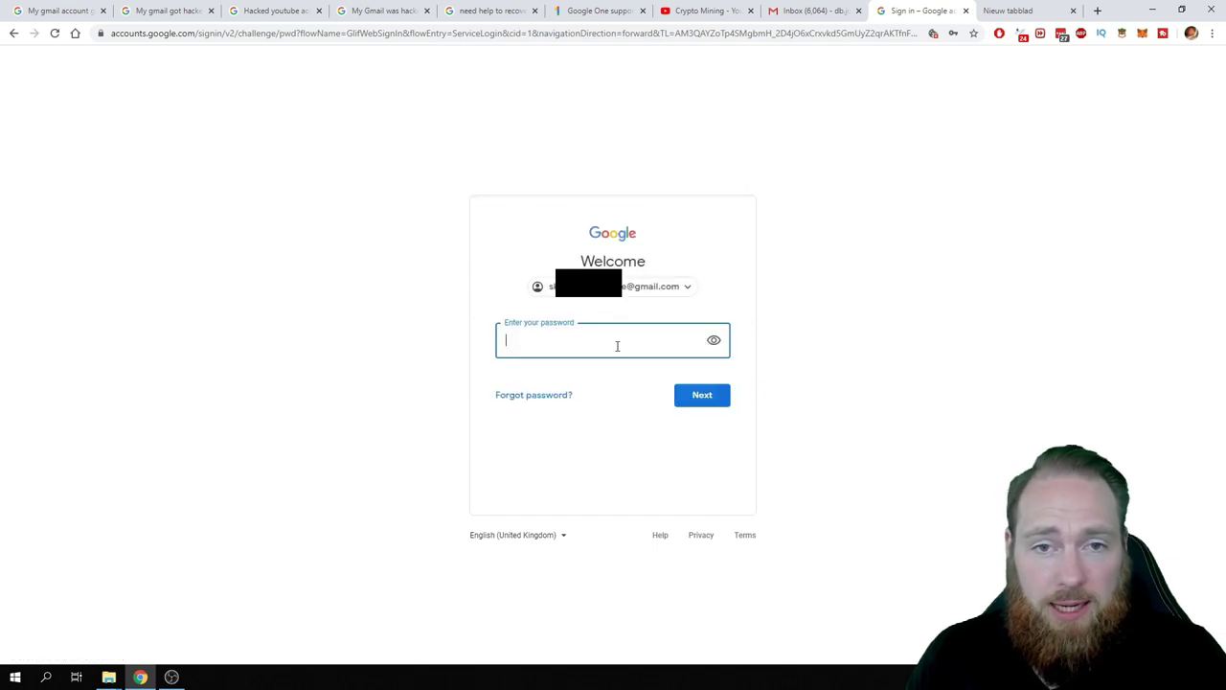
Step: Paste and submit the old password, then paste it back in after the wrong-password error
key("ctrl+v")
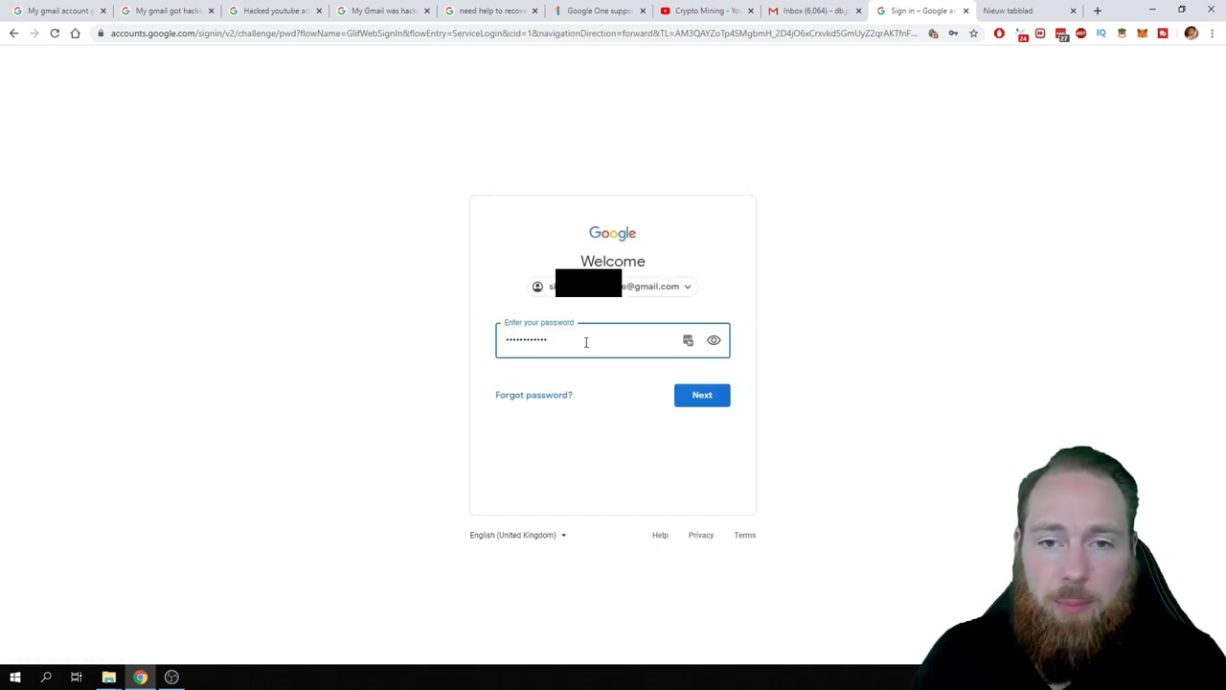
left_click(697, 396)
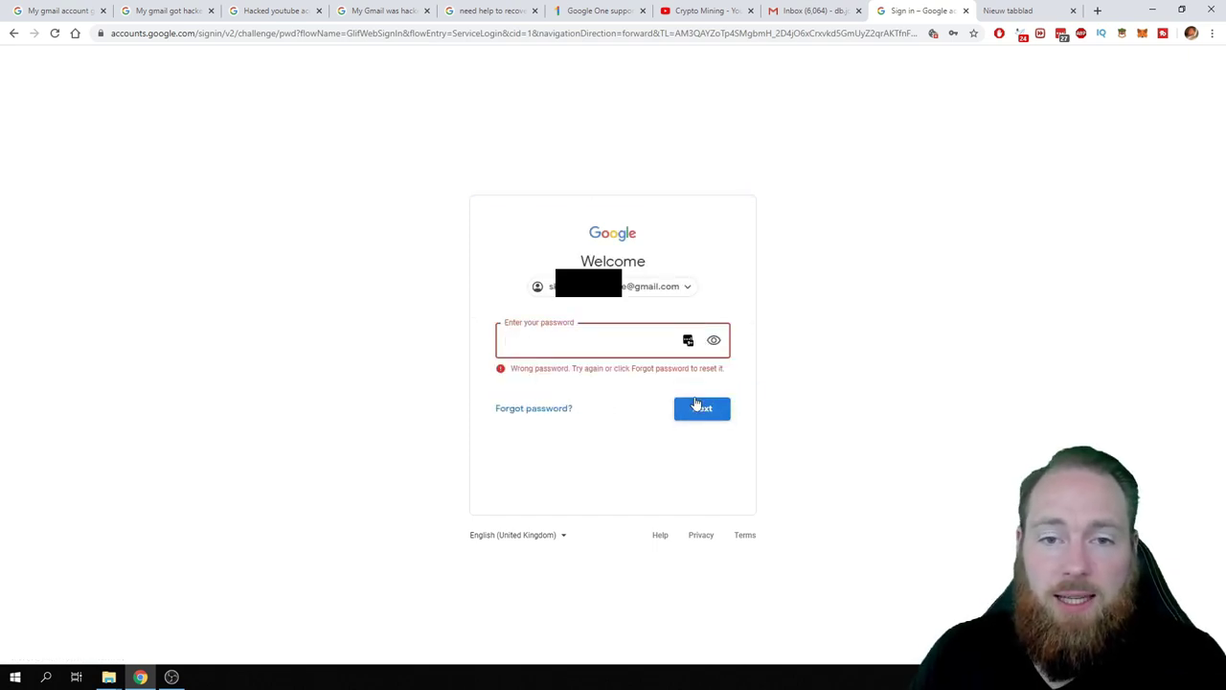
right_click(572, 339)
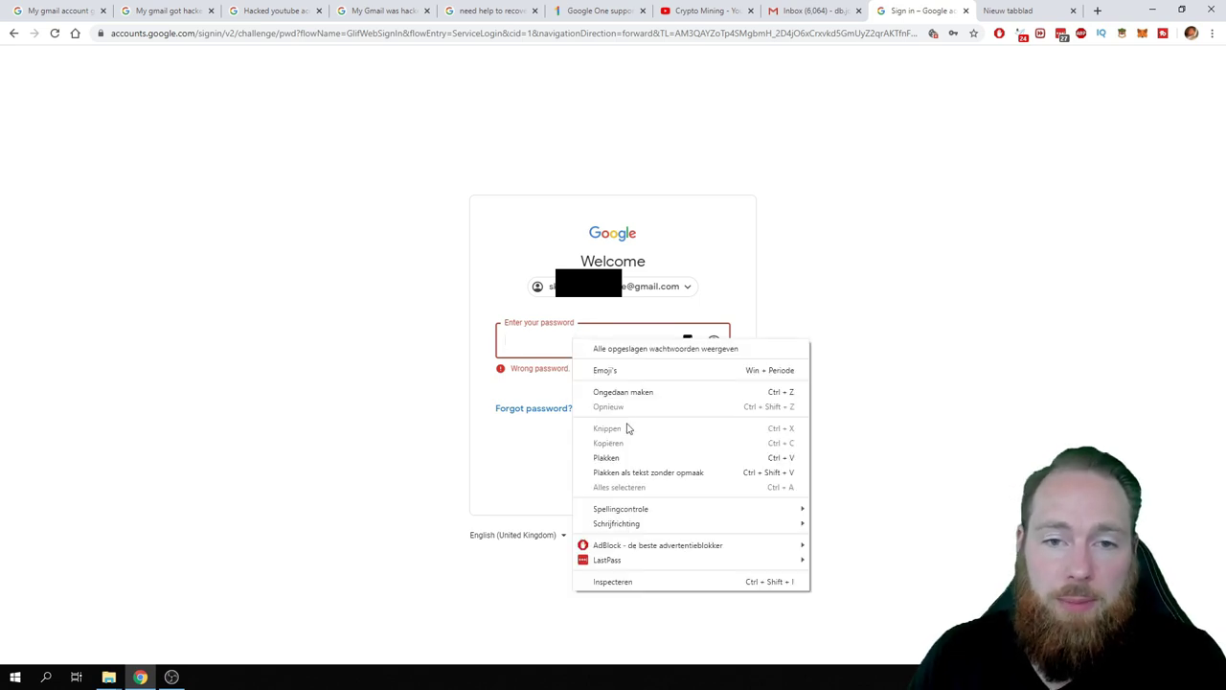
left_click(608, 457)
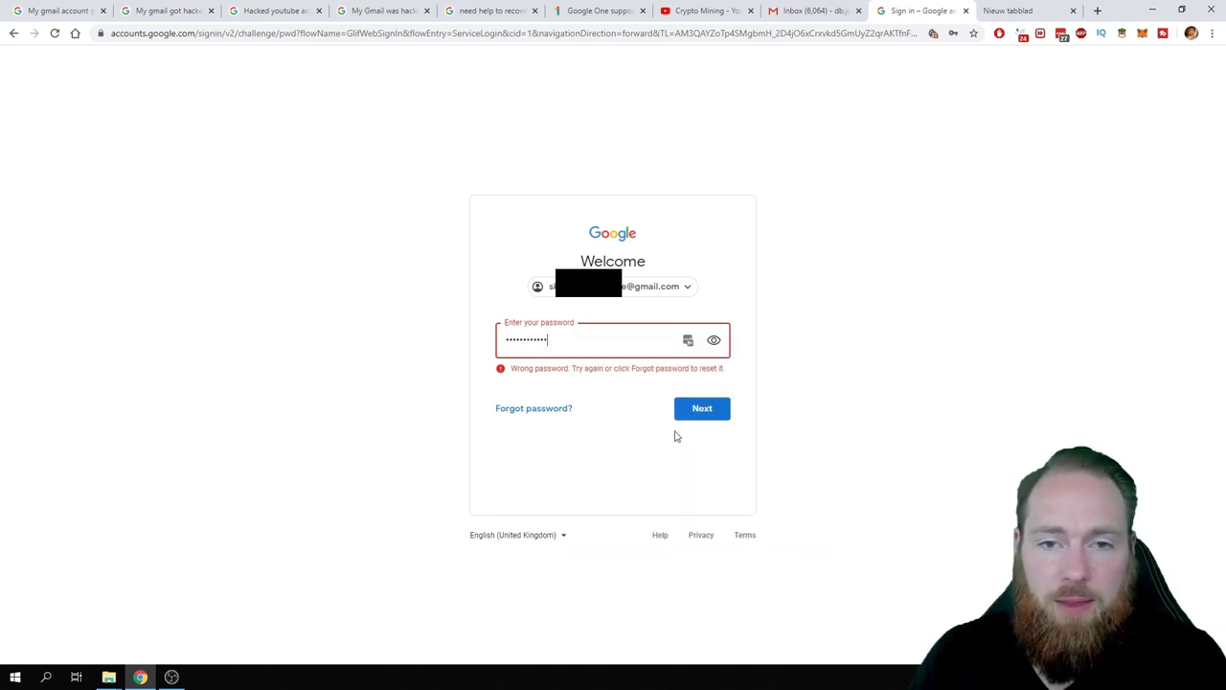
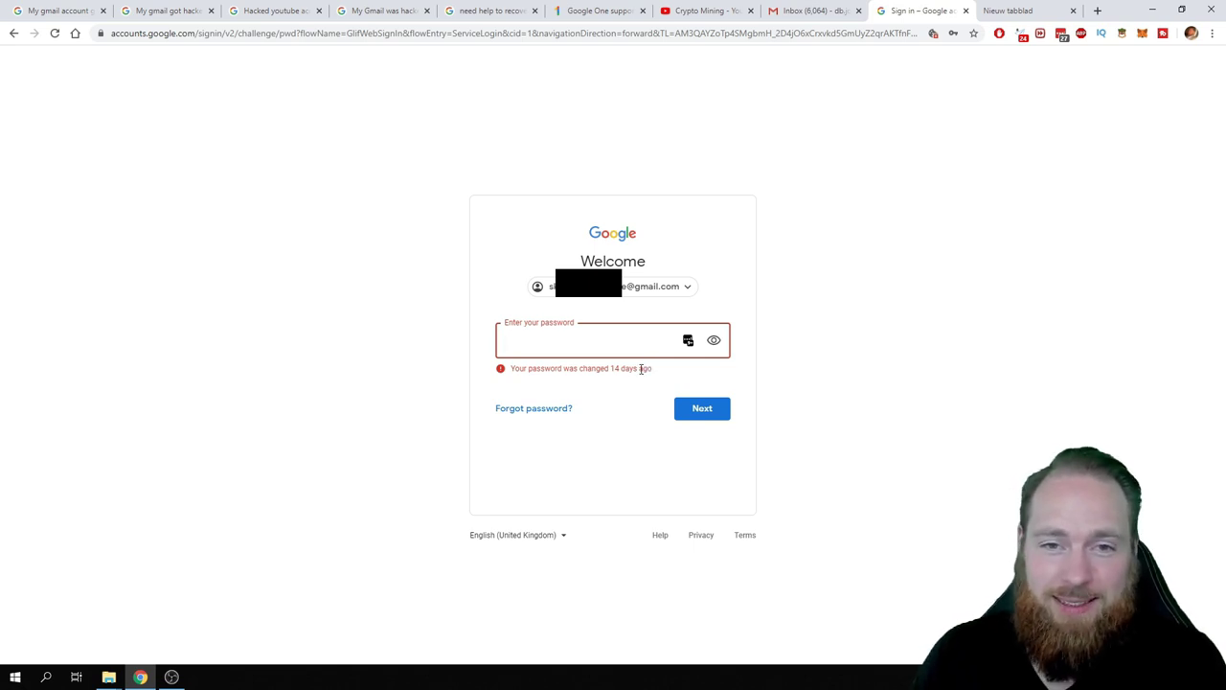
Step: Begin recovery via 'Forgot password?' and submit the last password you remember
left_click(523, 412)
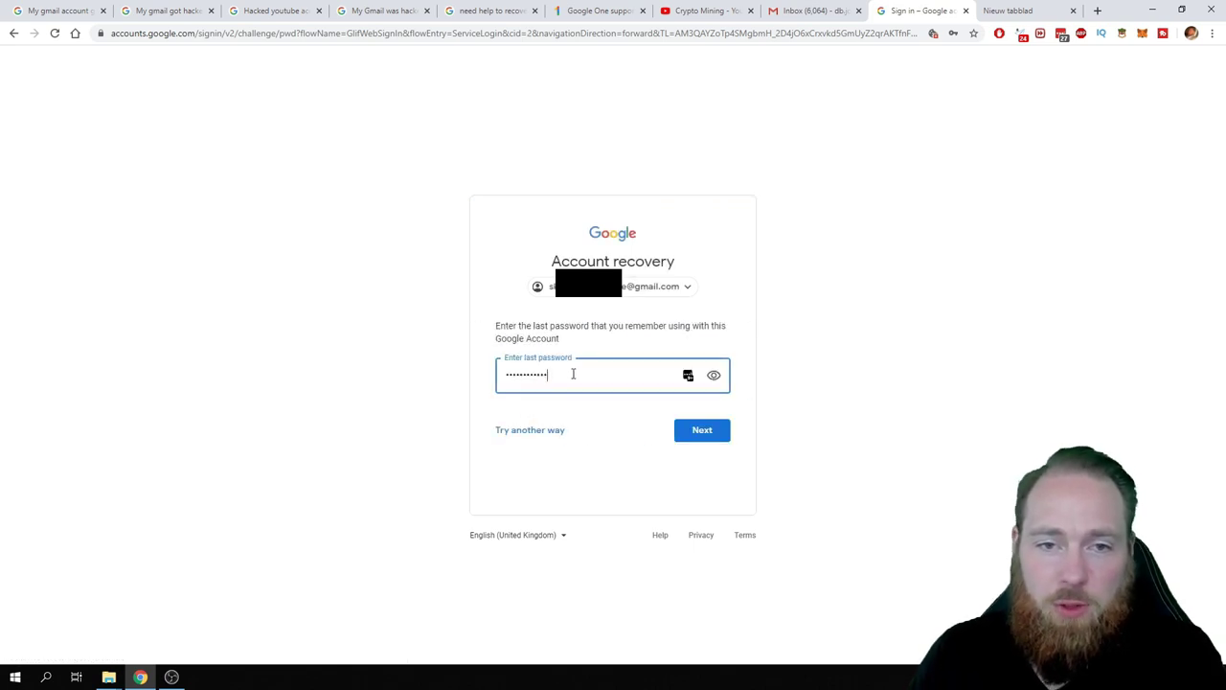
key("ctrl+a")
key("Right")
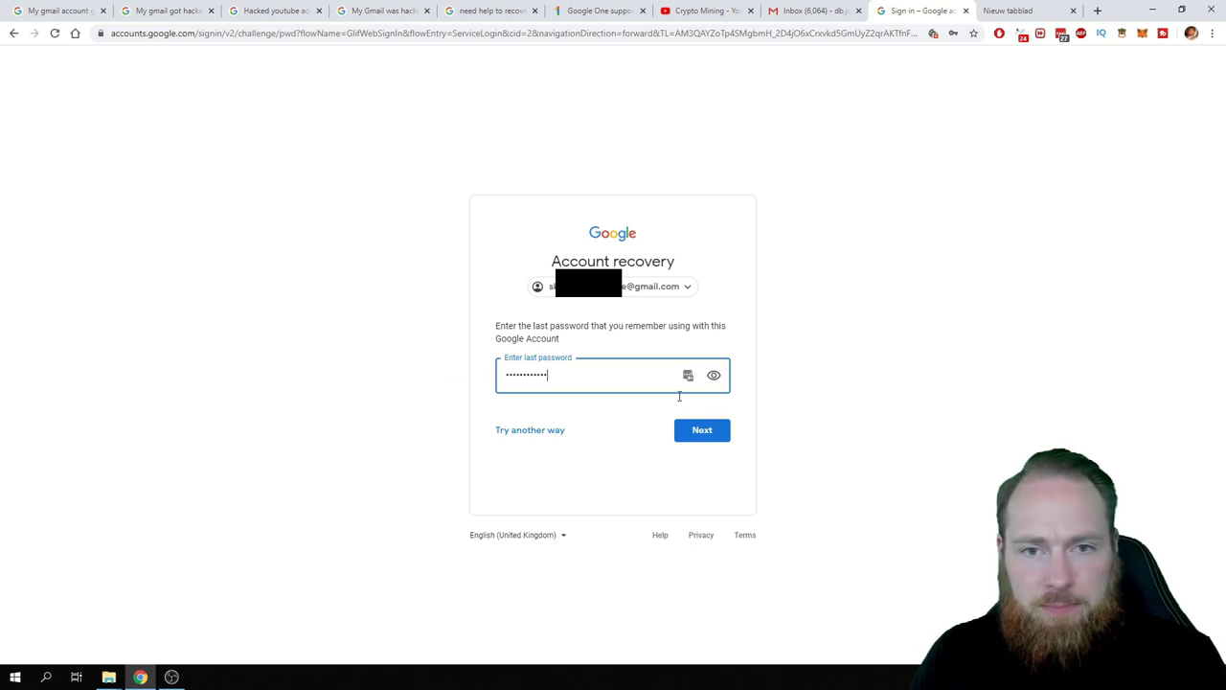
left_click(700, 432)
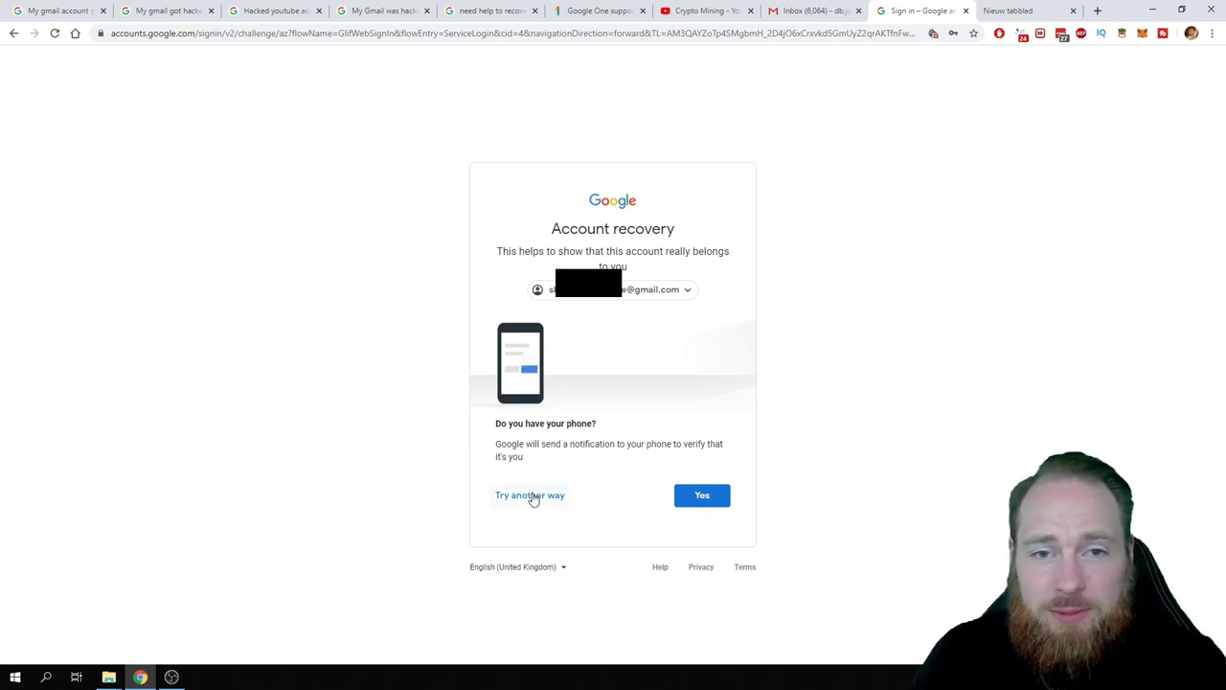
Step: Confirm you have your phone so Google sends a verification prompt to it
left_click(702, 496)
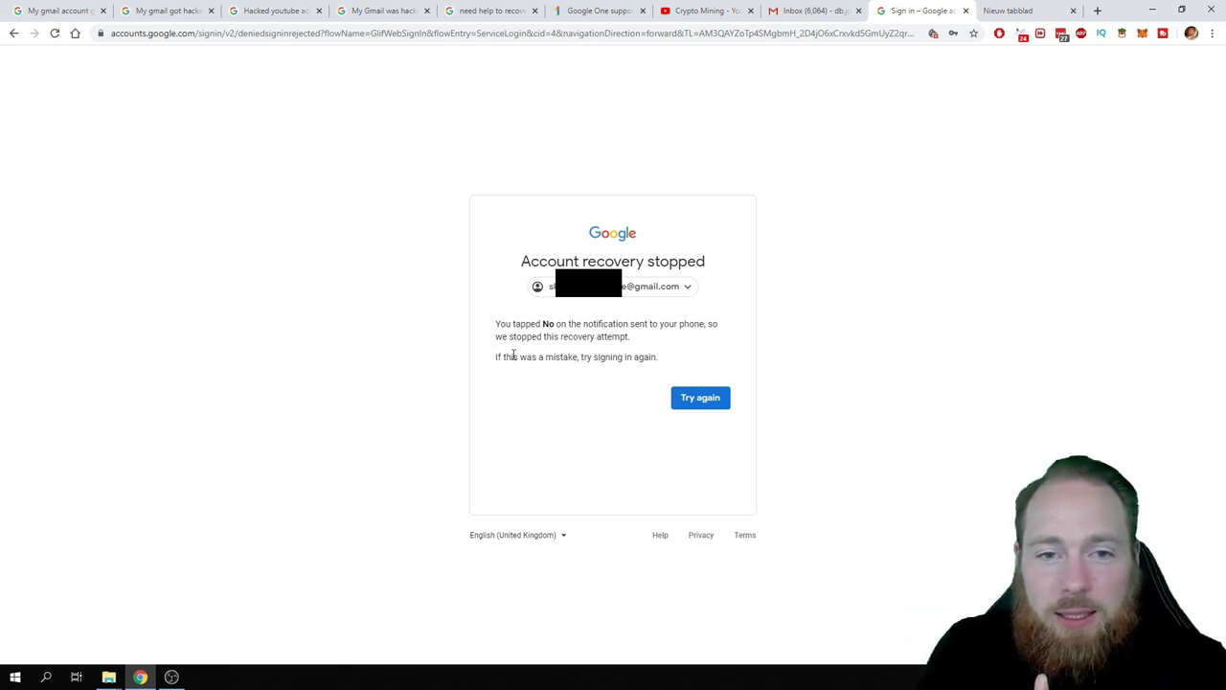
Step: Retry sign-in with the signed-out account, then restart 'Forgot password?' after the wrong-password error
left_click(701, 399)
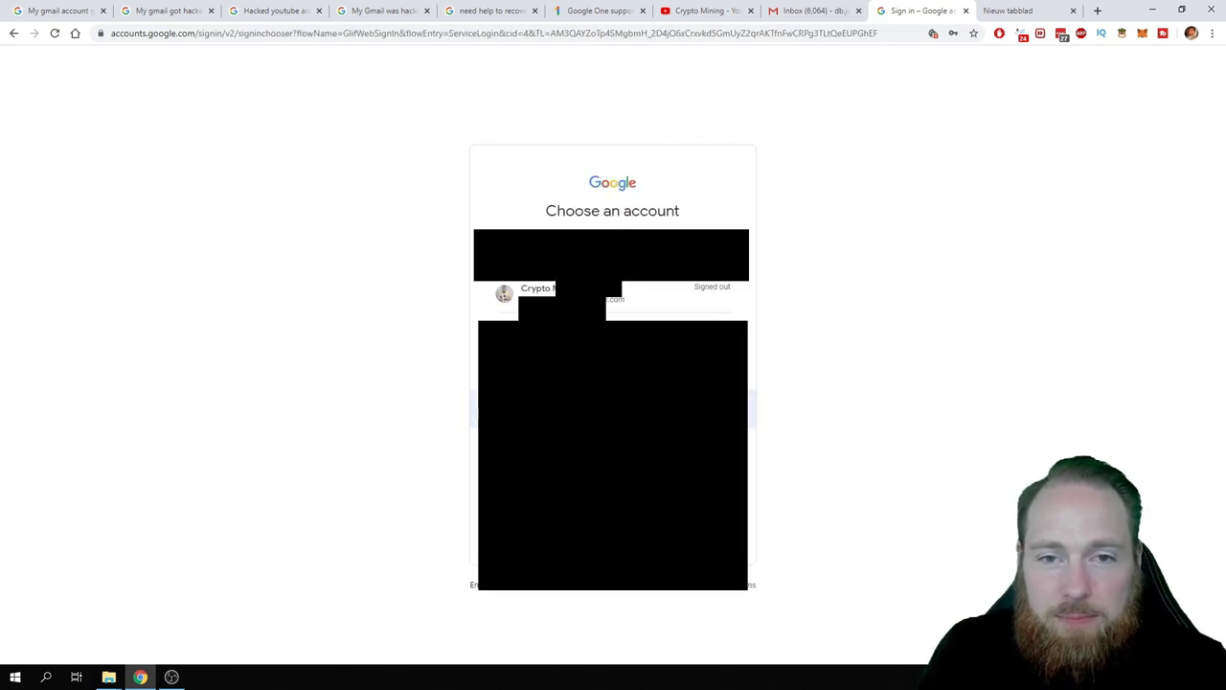
left_click(646, 301)
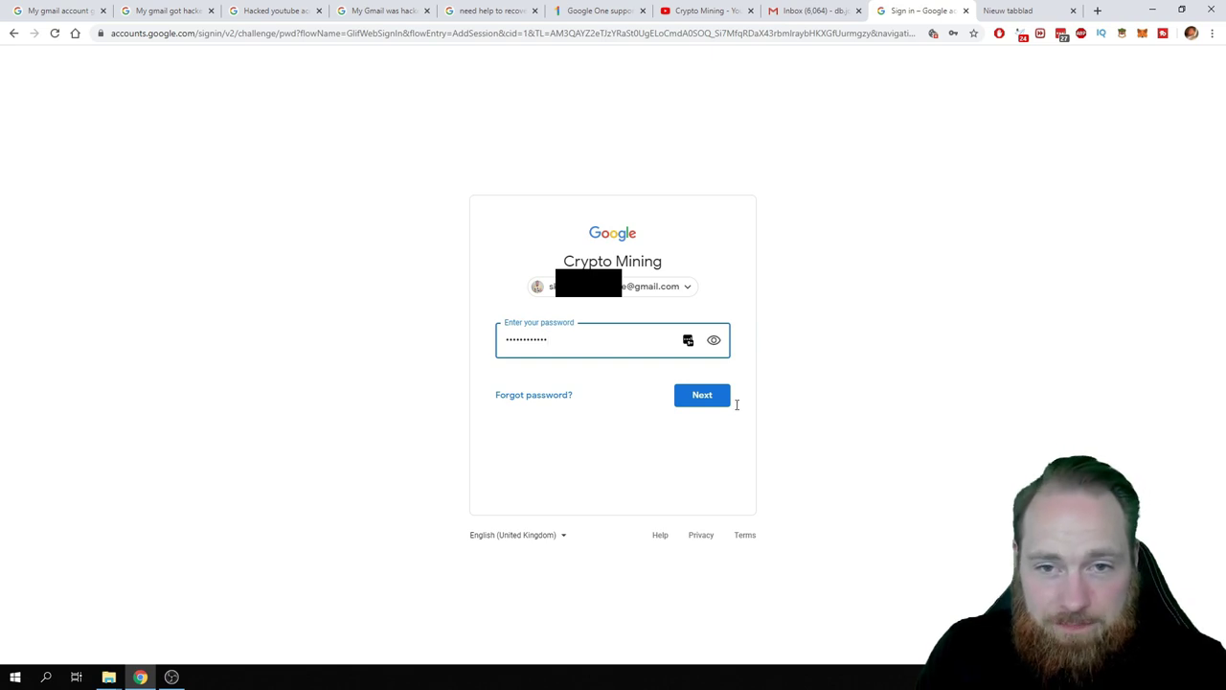
left_click(689, 396)
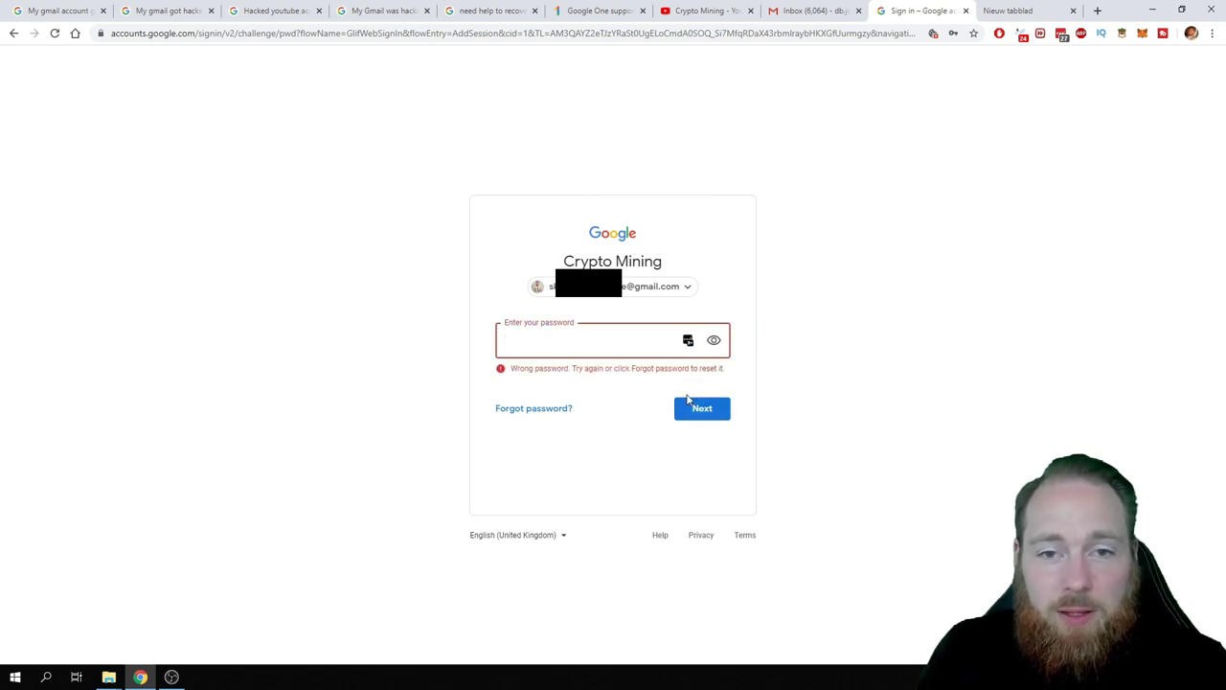
left_click(529, 409)
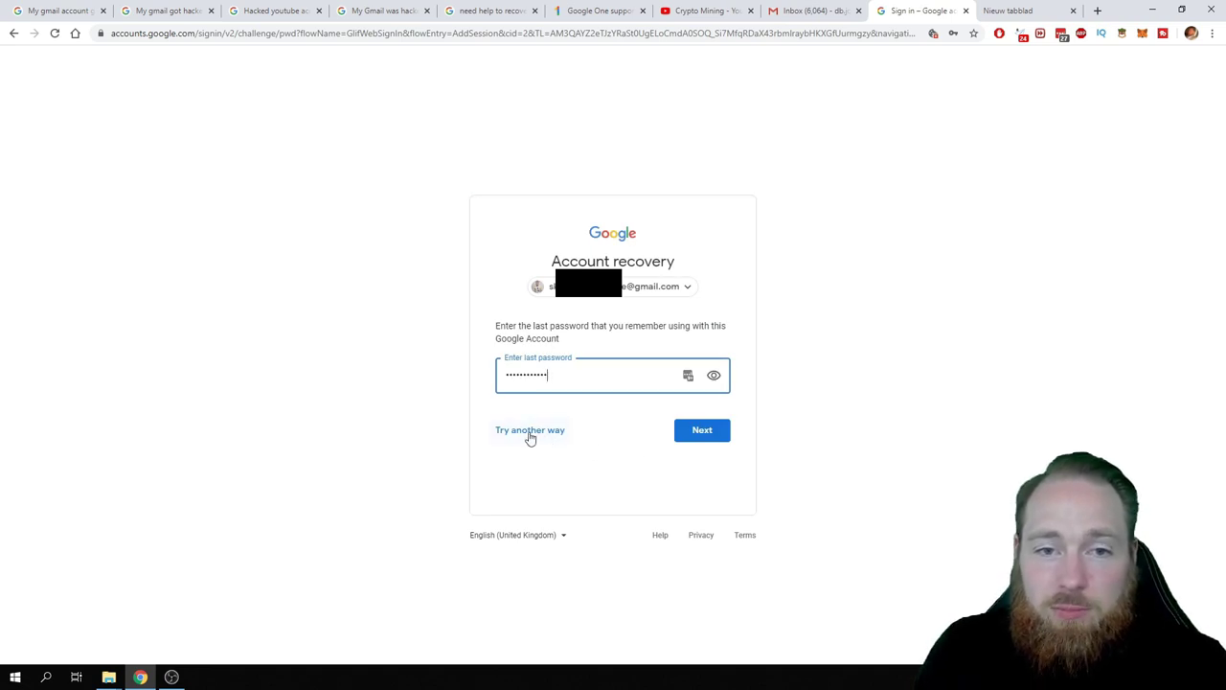
Step: Submit the last remembered password and report not having the phone to receive a code
left_click(684, 439)
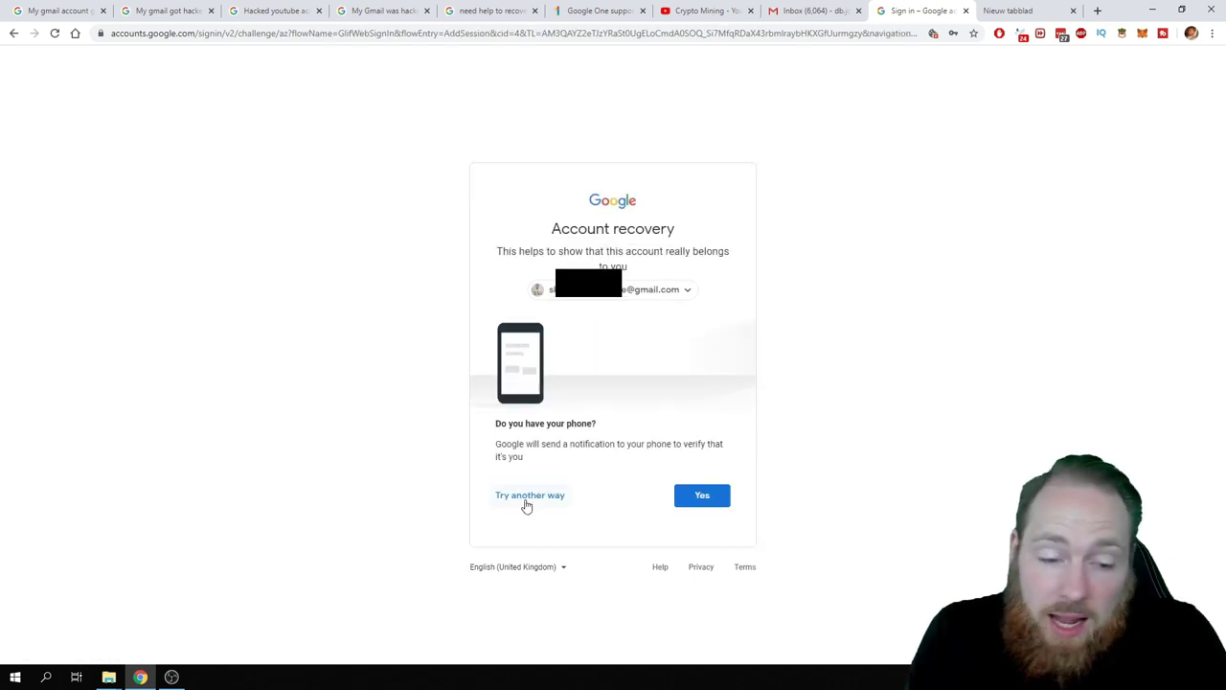
left_click(526, 504)
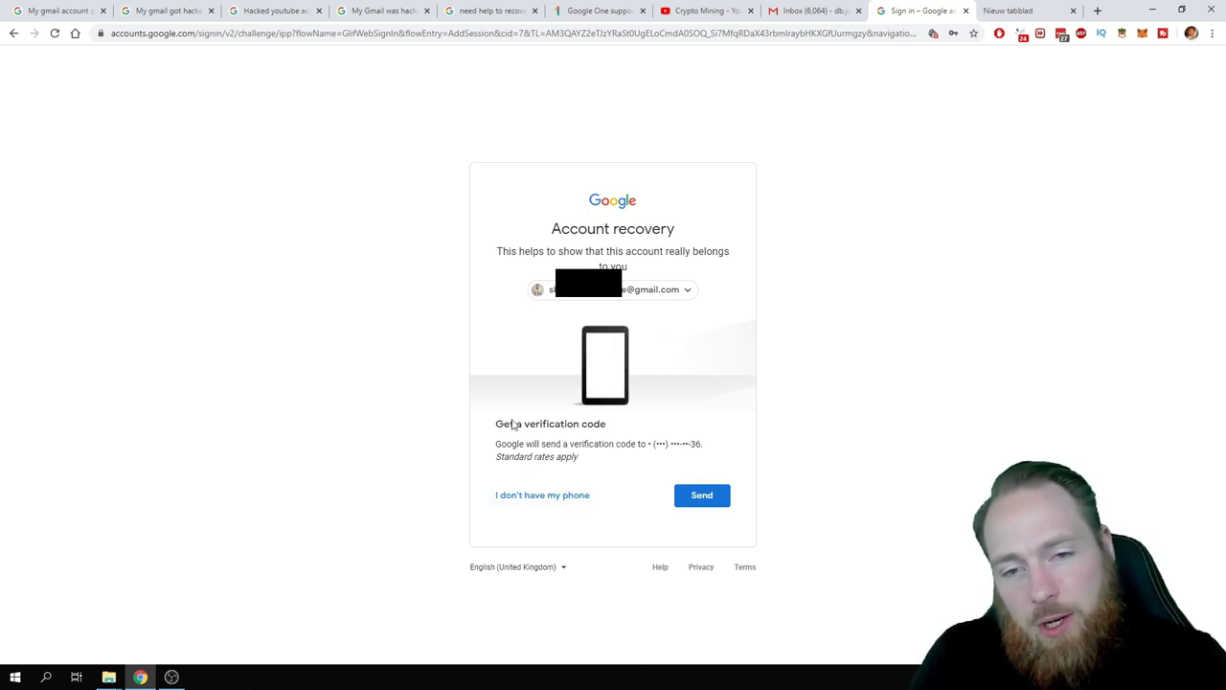
left_click_drag(661, 443, 702, 445)
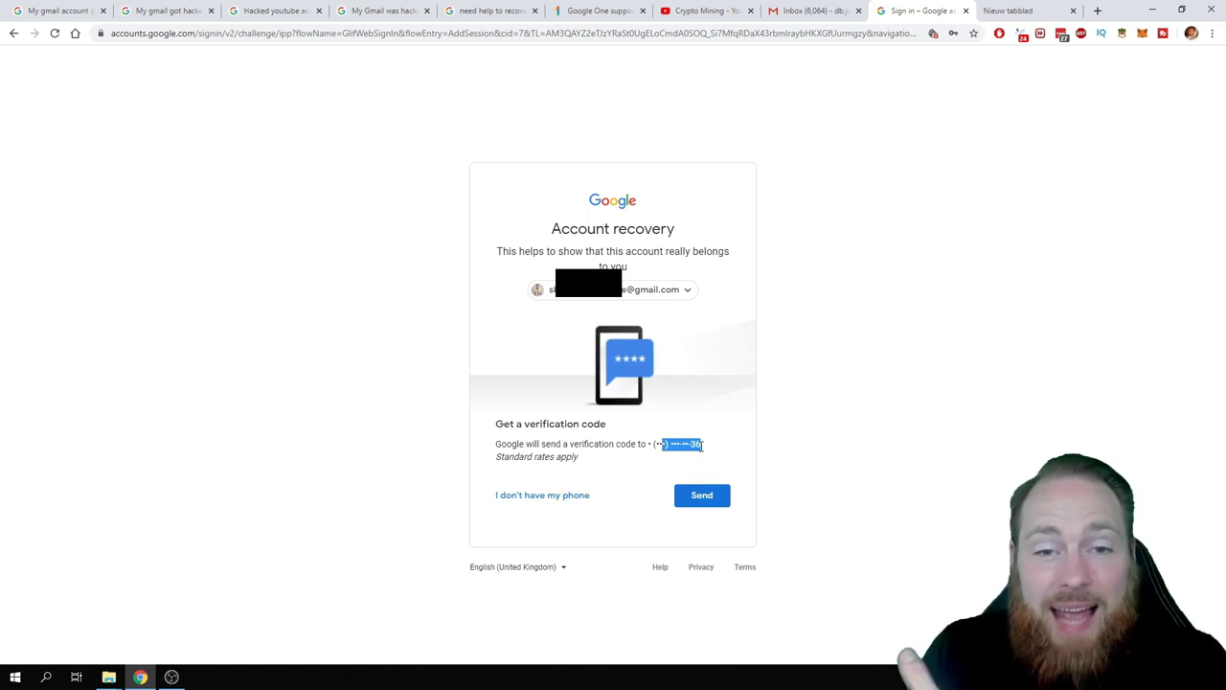
left_click(564, 454)
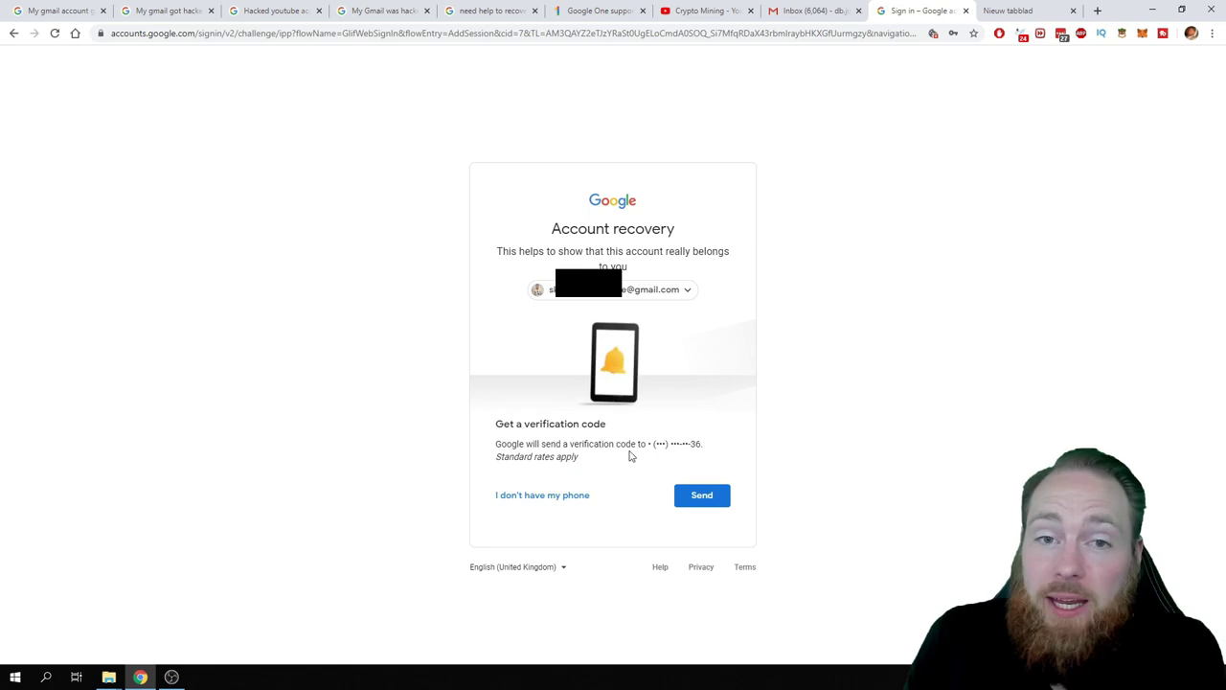
left_click(508, 498)
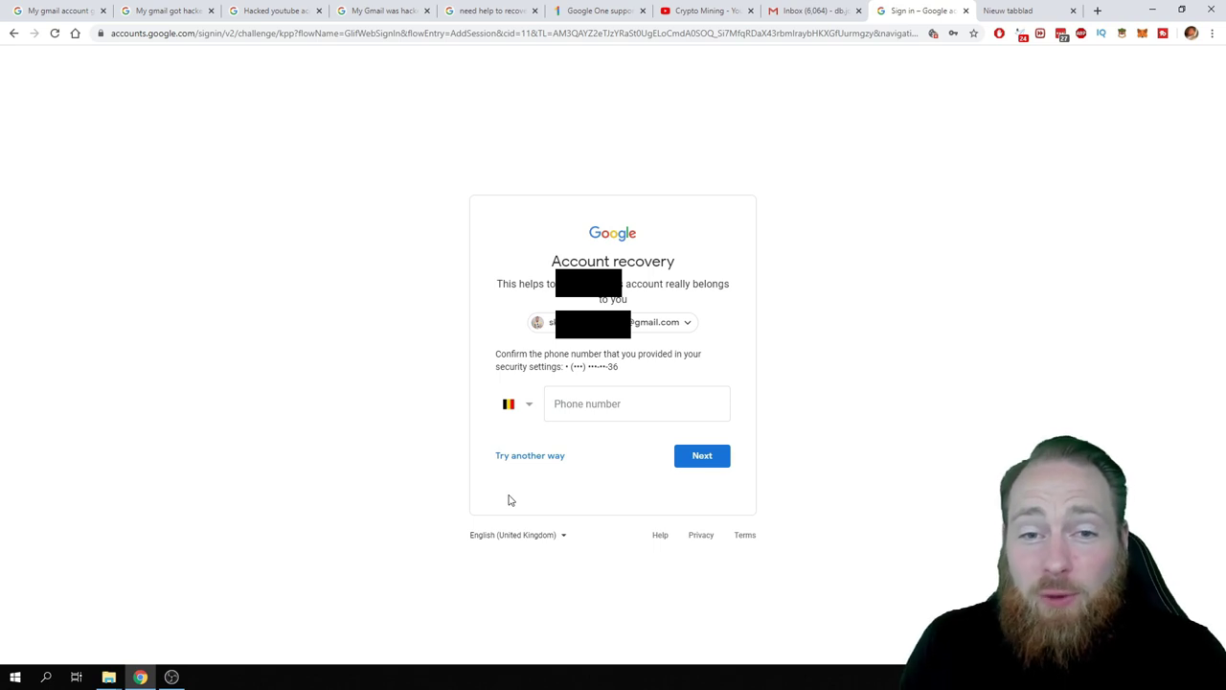
Step: Skip confirming the masked phone number by choosing 'Try another way'
left_click_drag(566, 367, 622, 373)
left_click(622, 373)
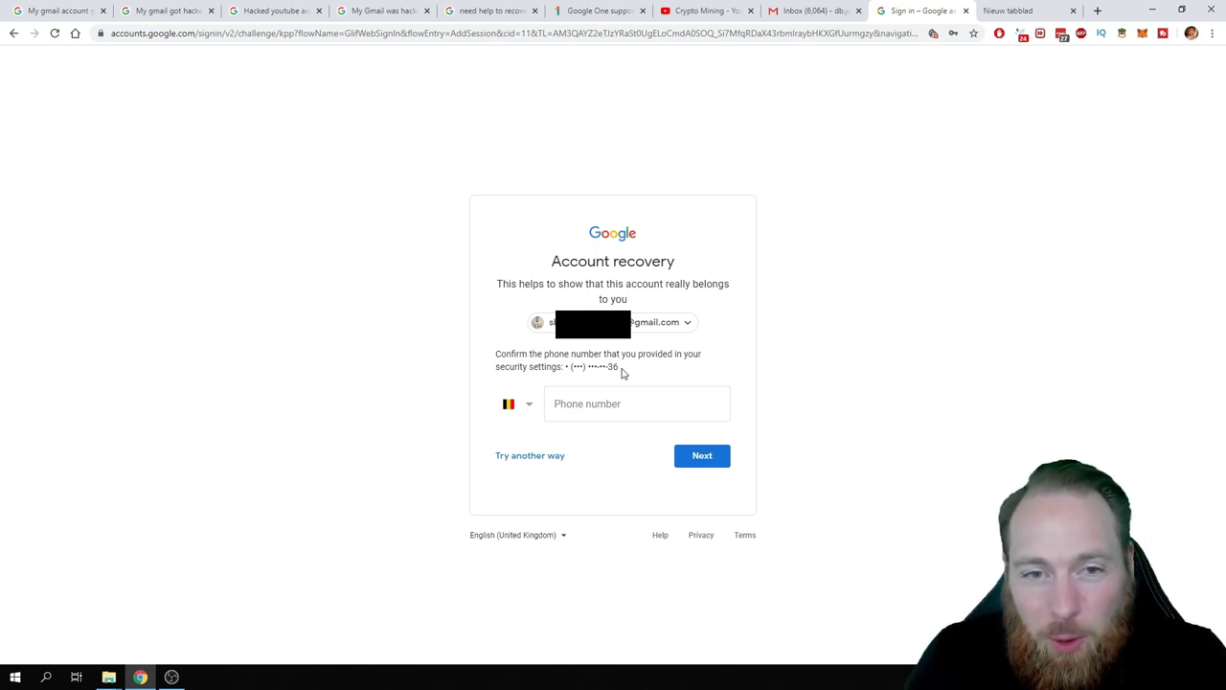
left_click(542, 409)
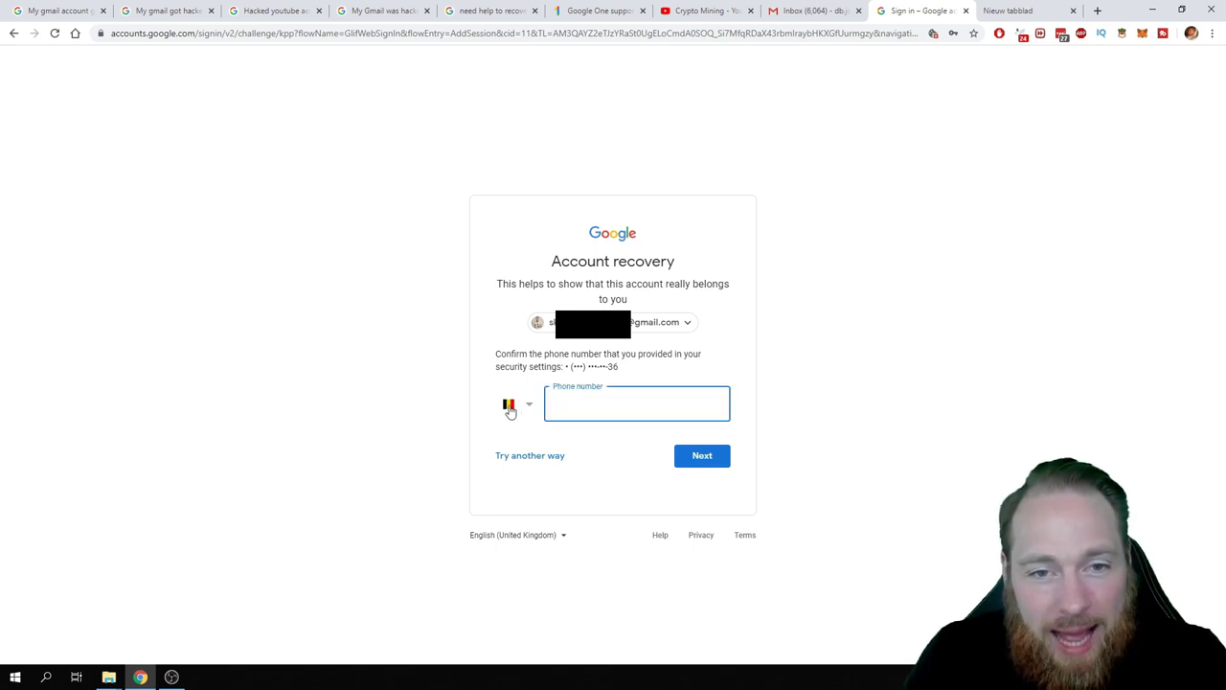
left_click_drag(619, 366, 552, 367)
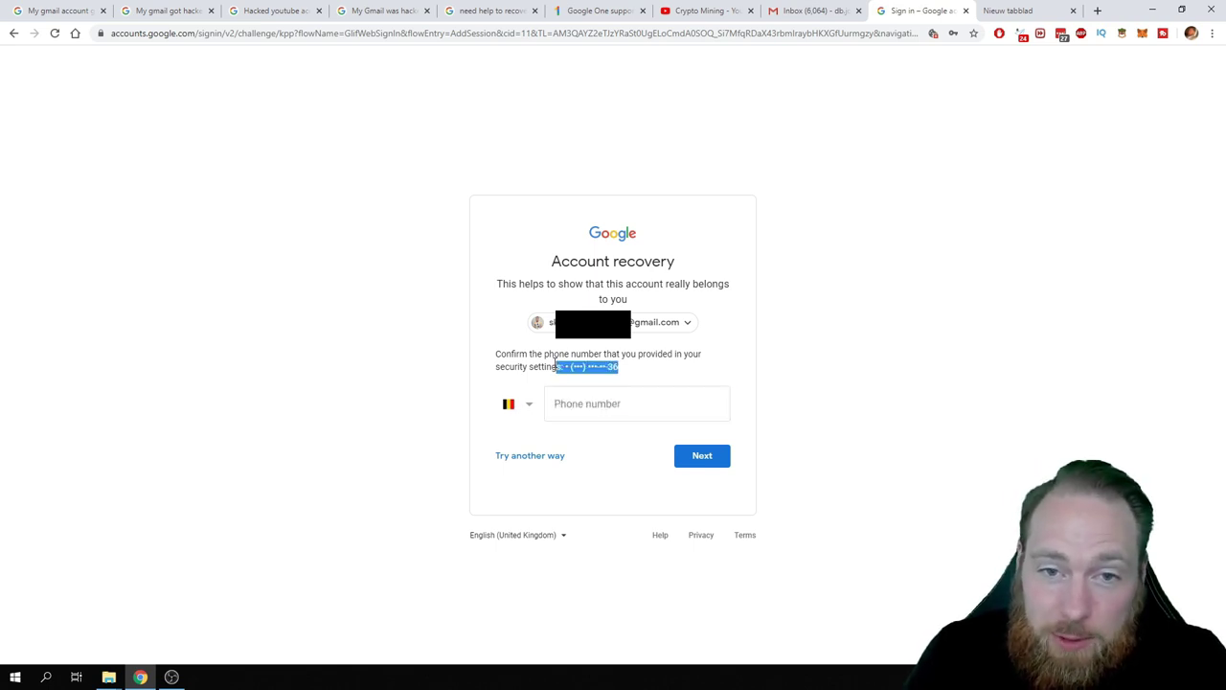
left_click(585, 367)
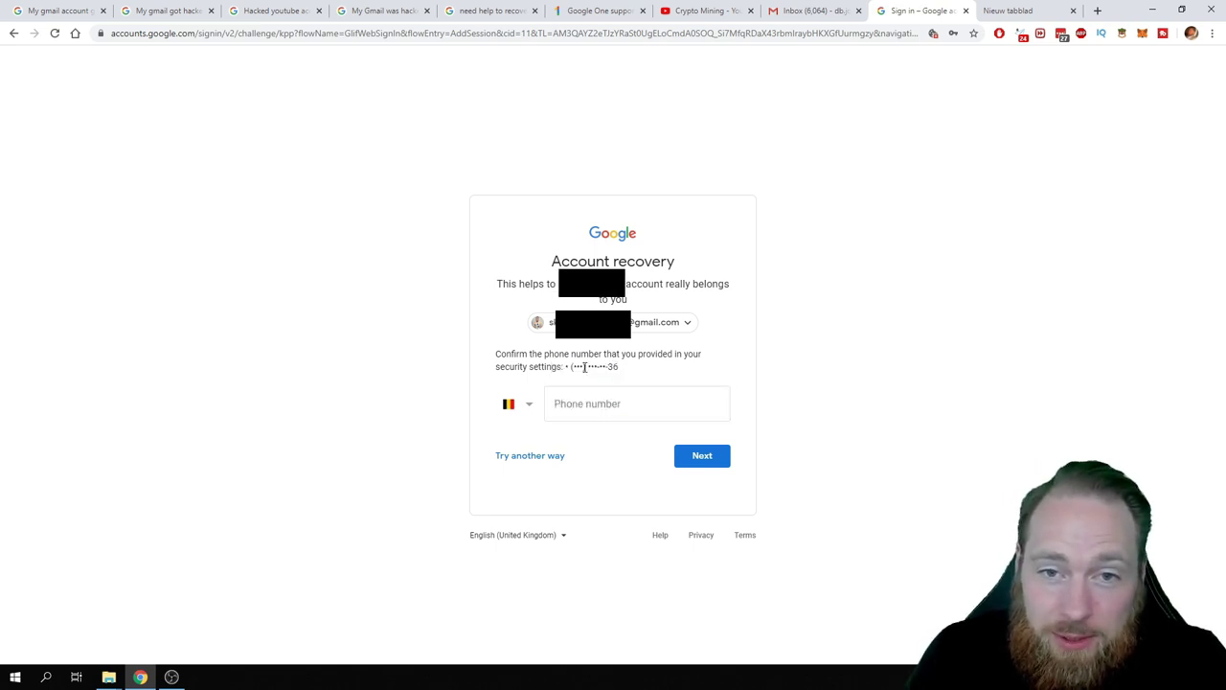
left_click(523, 457)
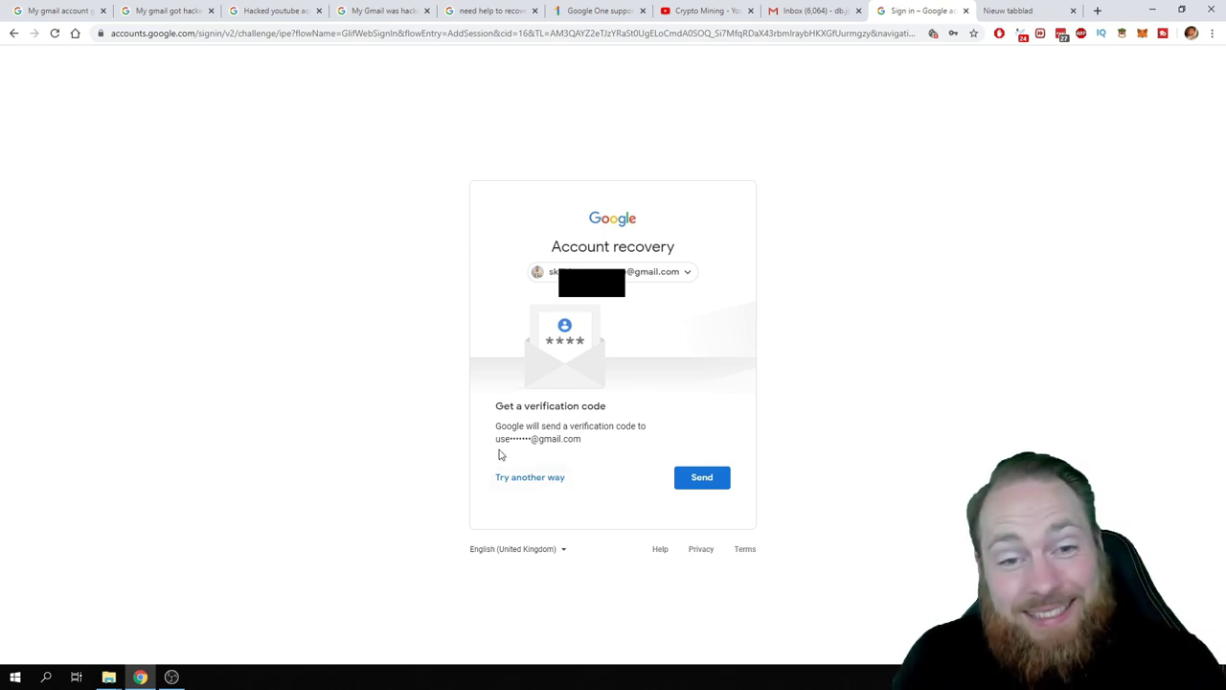
Step: Decline sending a code to the masked recovery e-mail and choose 'Try another way'
left_click_drag(499, 439, 543, 438)
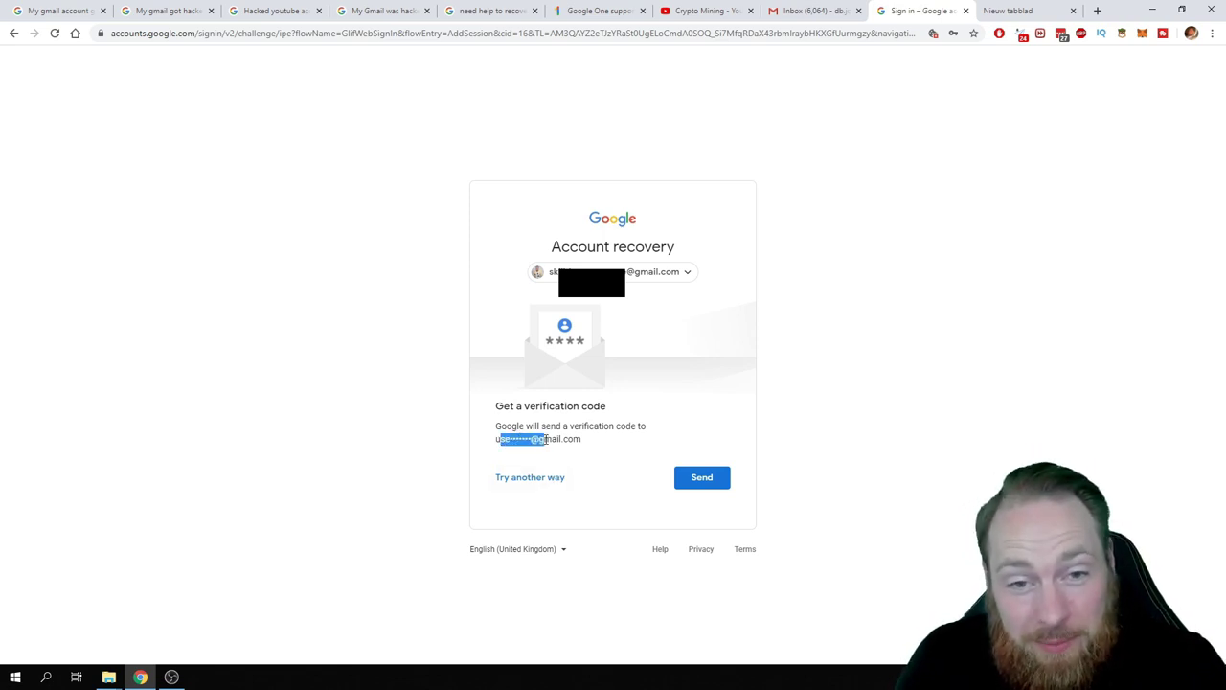
left_click(545, 438)
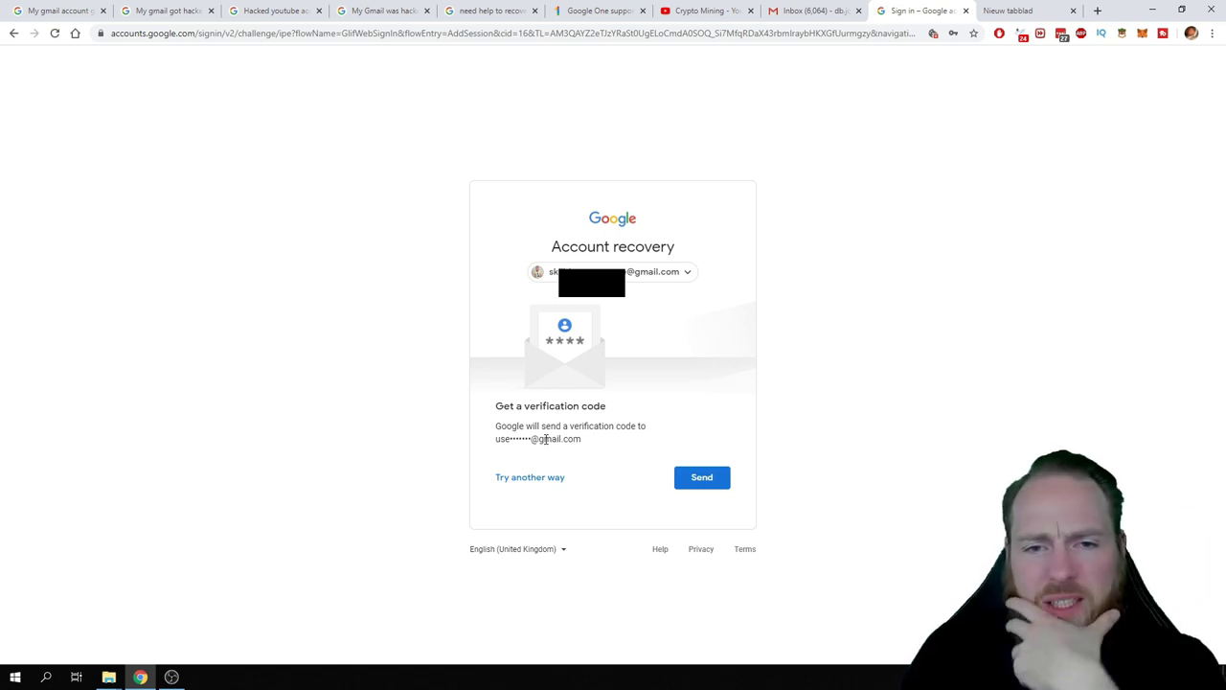
left_click(535, 478)
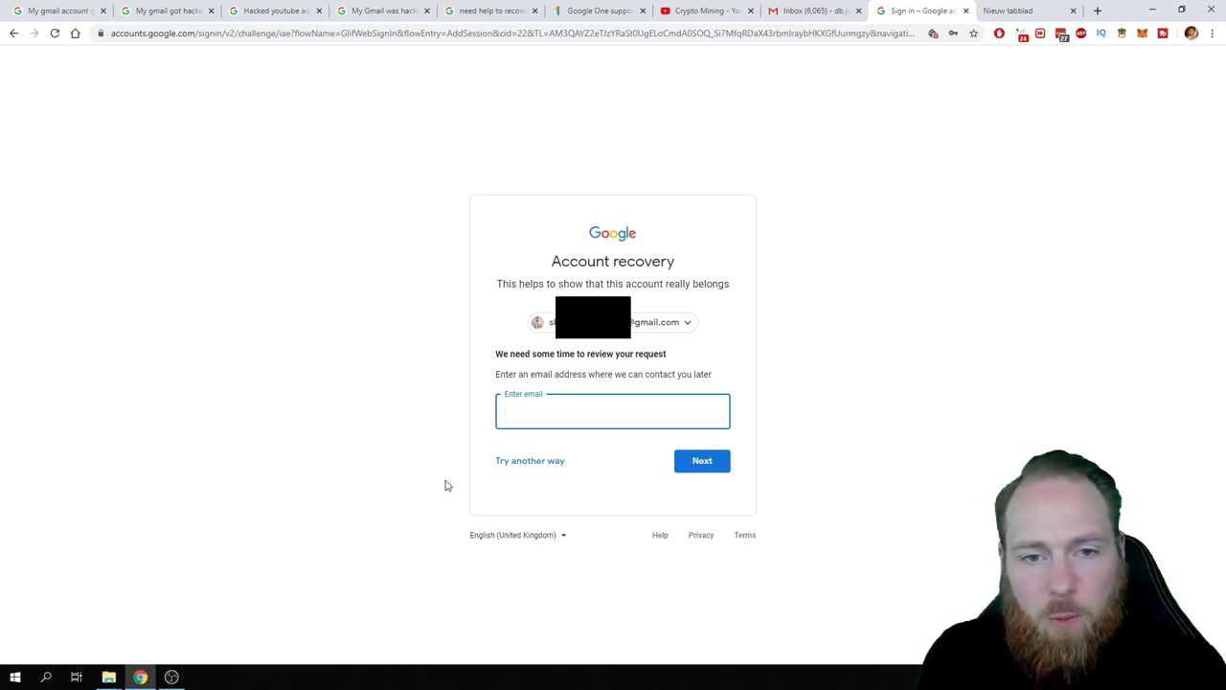
Step: Submit the contact e-mail step, then switch to the 'My Gmail was hacked' YouTube Help tab
key("Return")
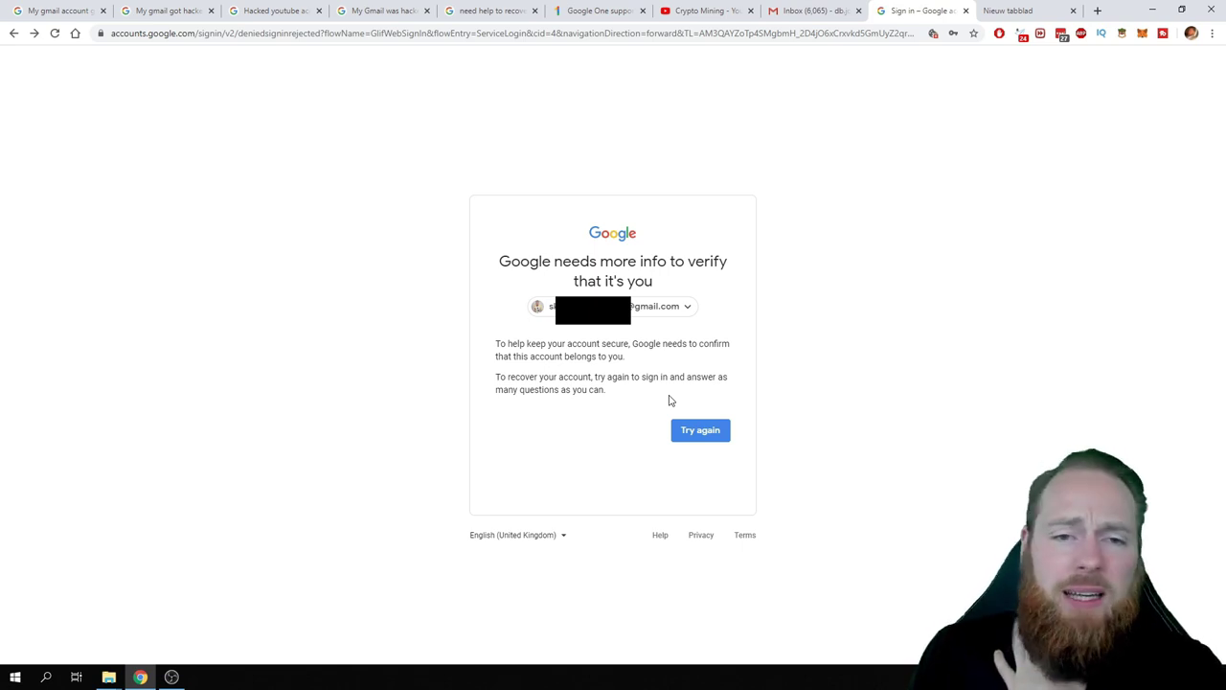
left_click(393, 11)
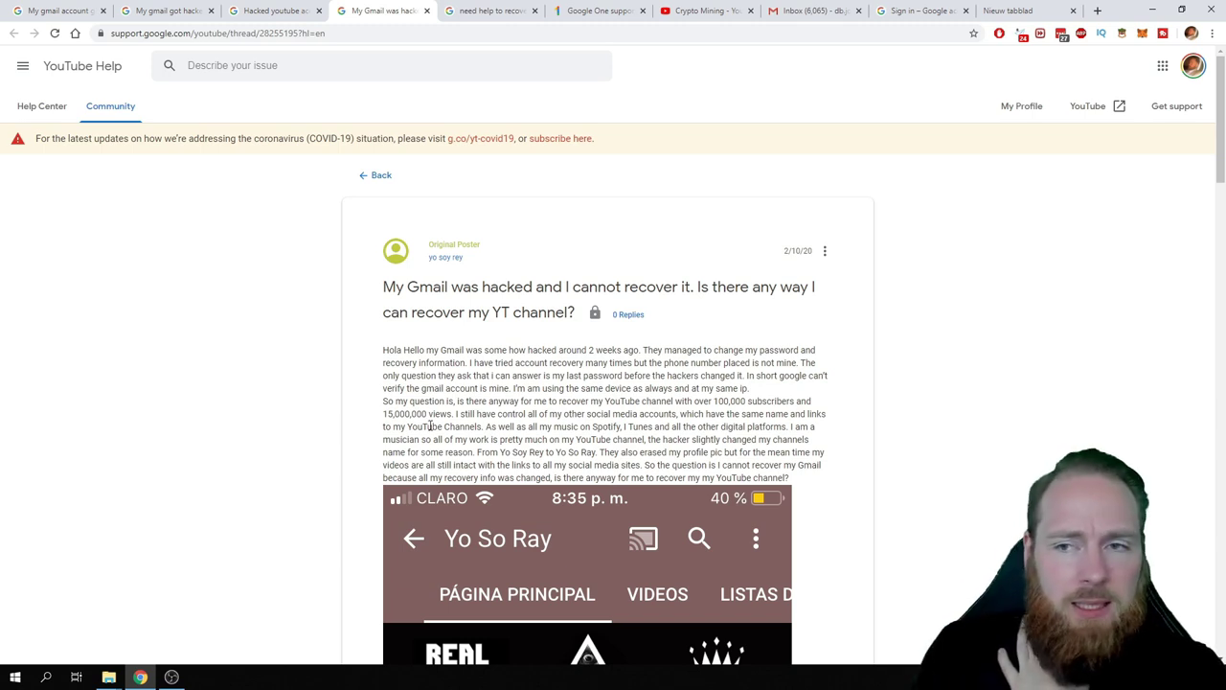
Step: Scroll to the bottom of the hacked-Gmail thread, showing no replies and a locked thread
left_click_drag(1224, 182, 1223, 652)
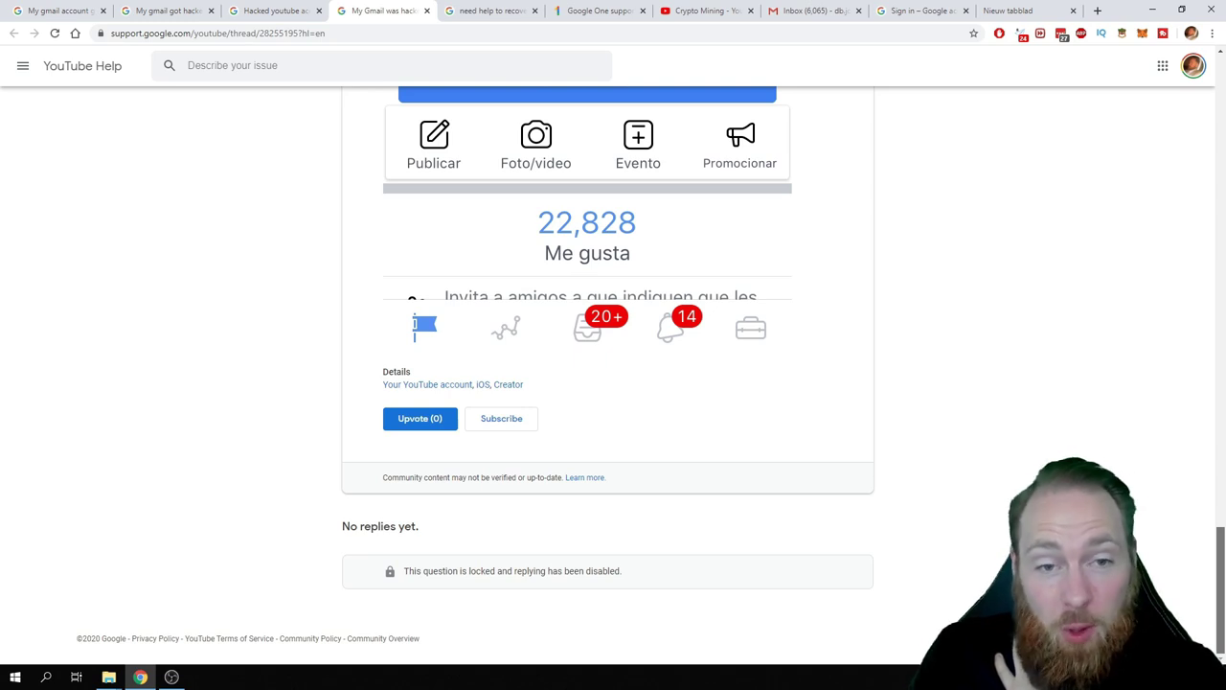